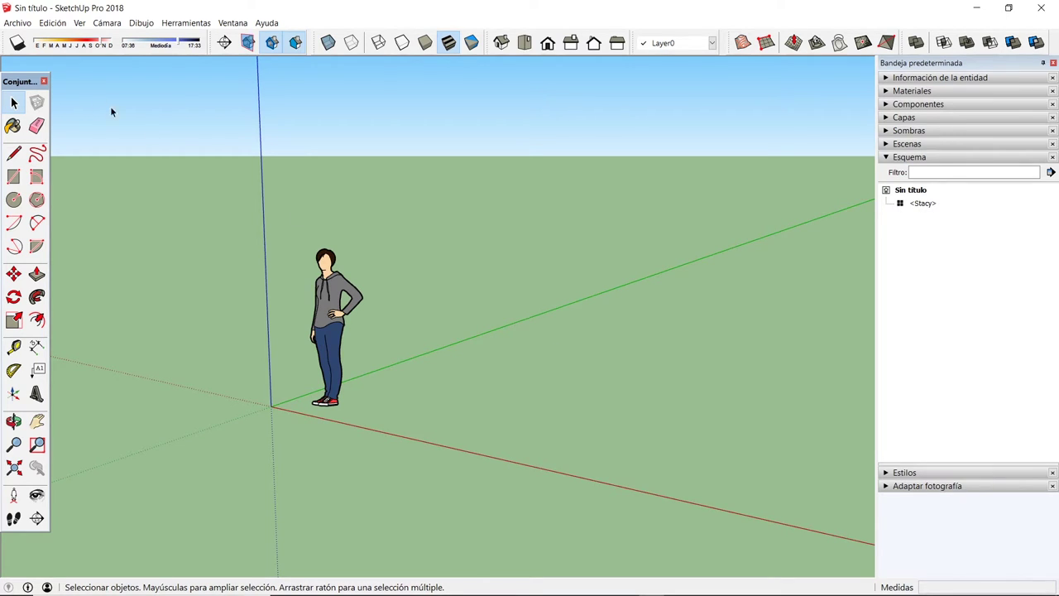
- Check the Geolocation page of Model Info to confirm the model isn't geolocated yet
click(17, 22)
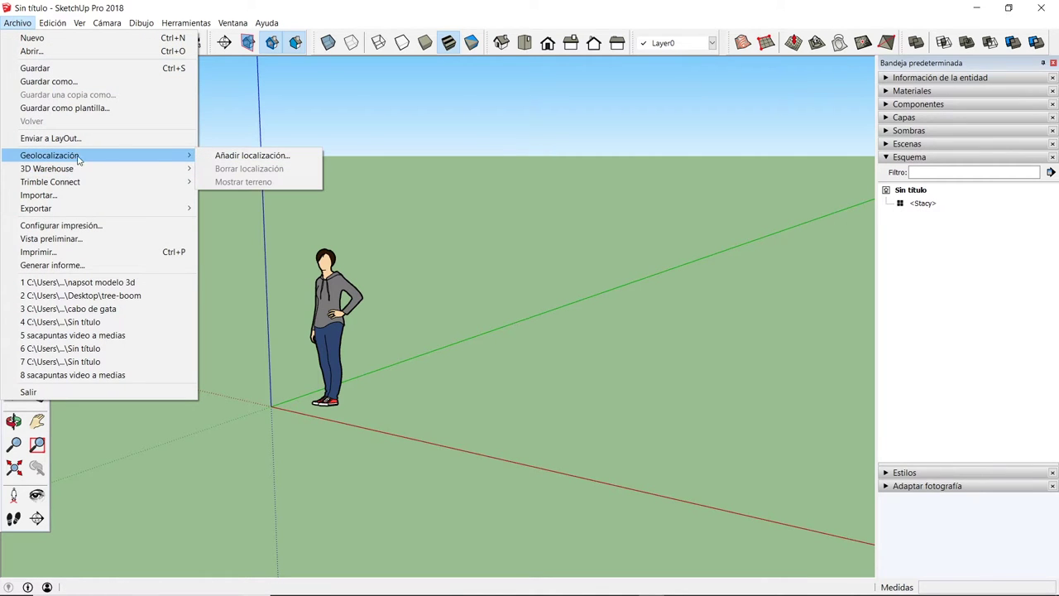
mouse_move(50, 156)
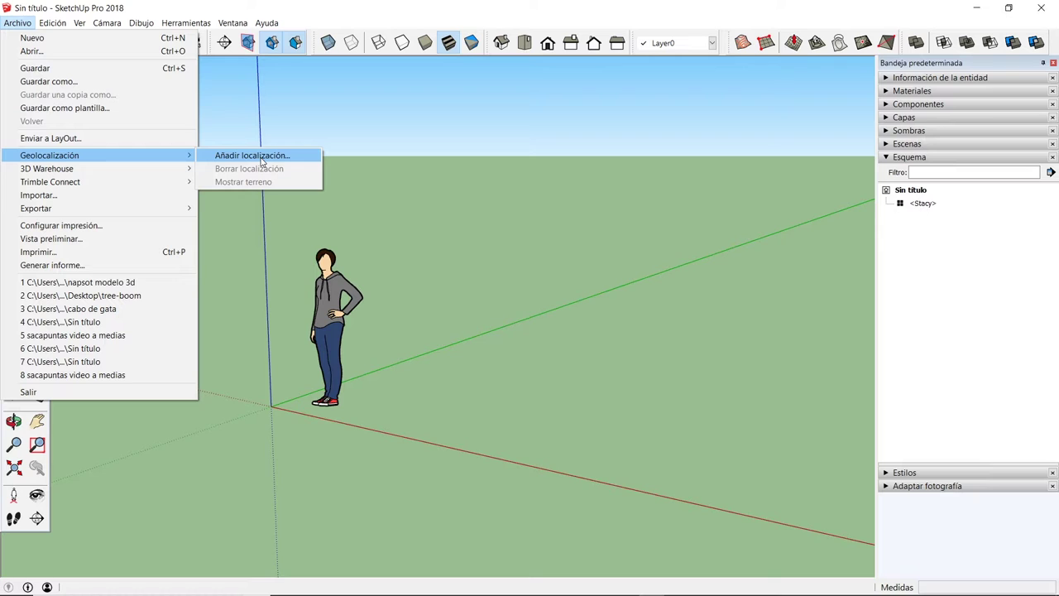
click(28, 391)
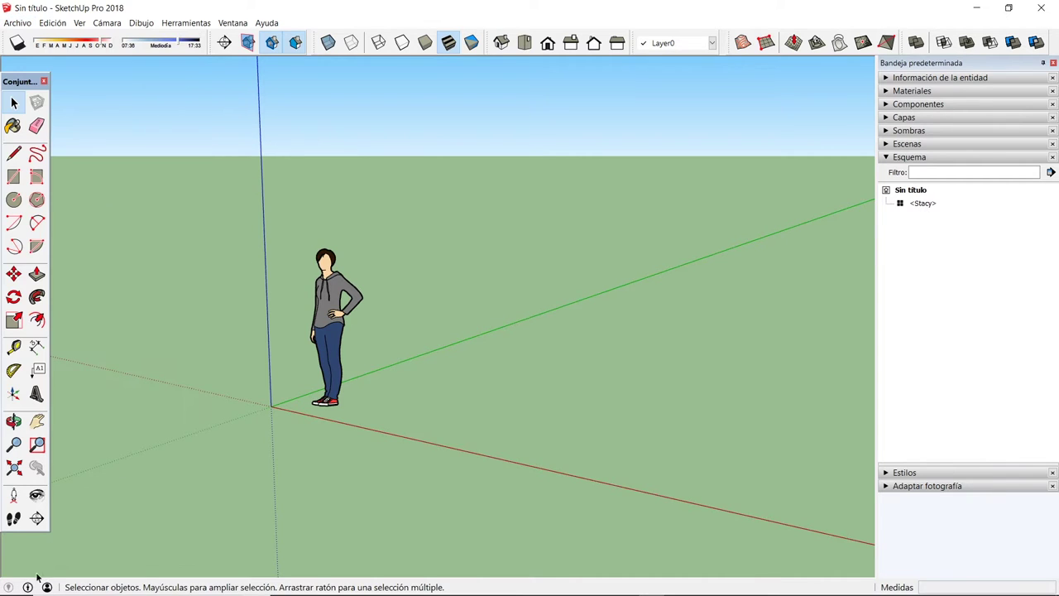
click(27, 588)
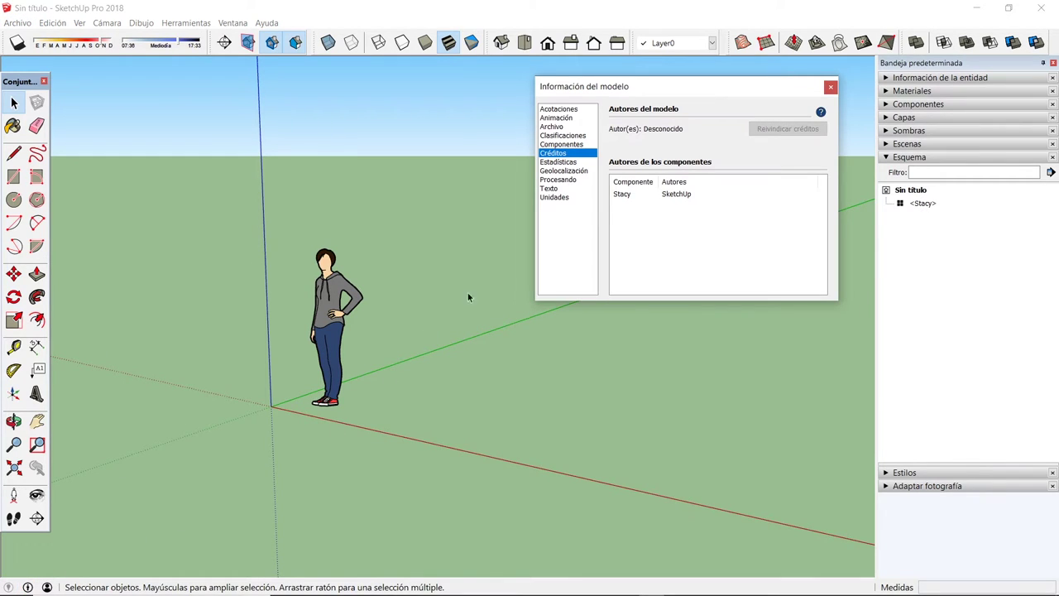
click(570, 171)
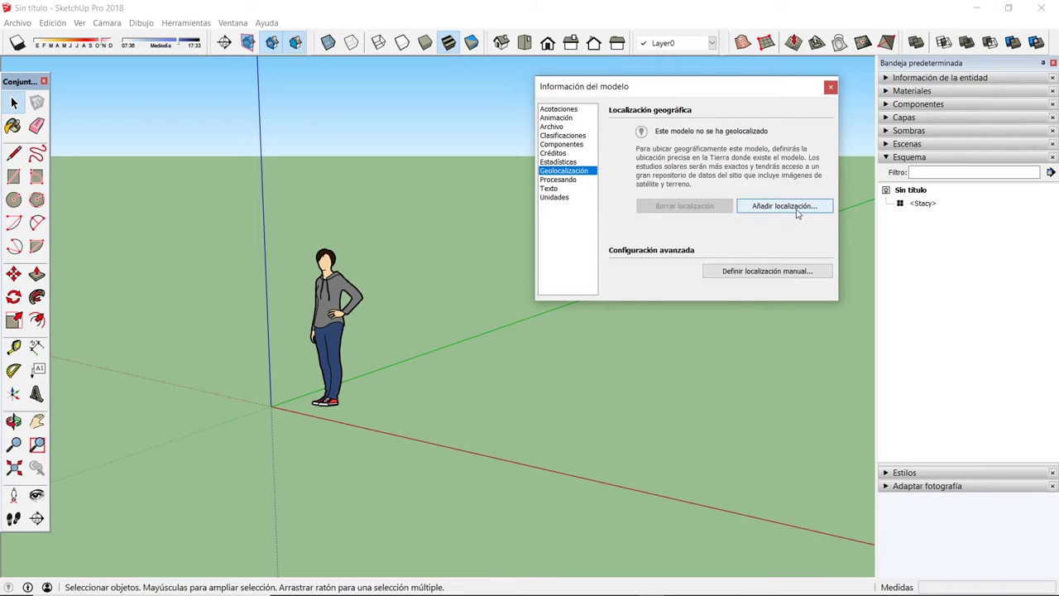
click(832, 88)
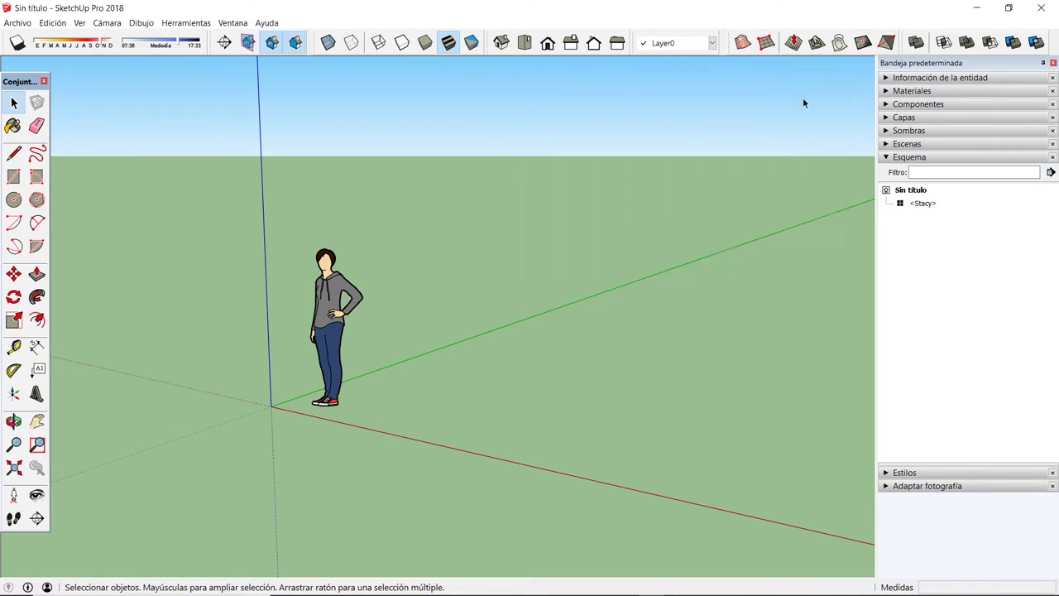
click(17, 23)
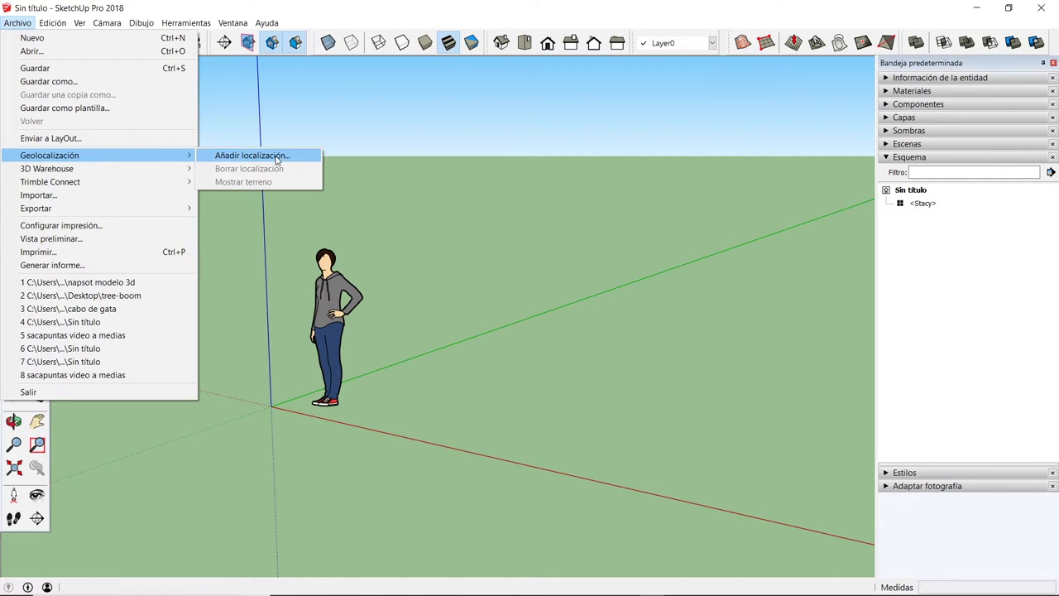
- In Add Location, search the map for 'yosemite' to centre it on Yosemite, KY
click(277, 160)
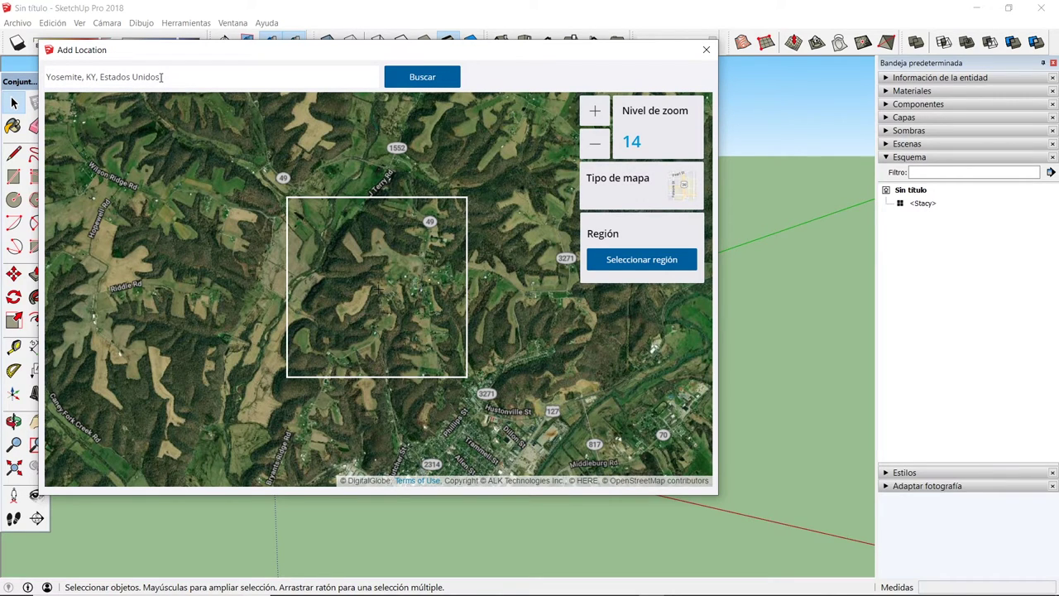
drag(168, 77, 39, 76)
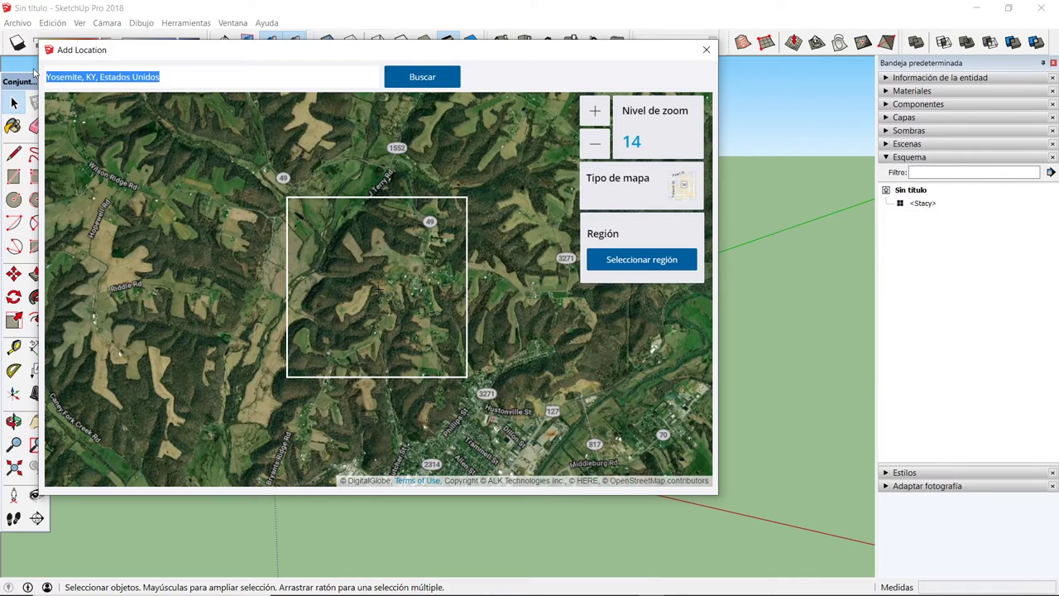
text(yosemite)
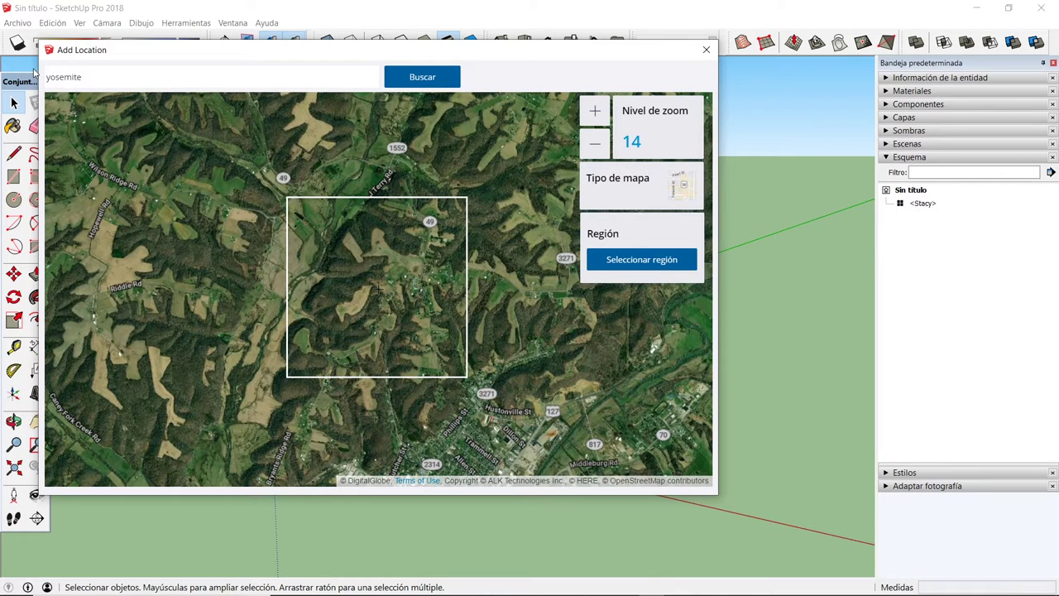
click(422, 77)
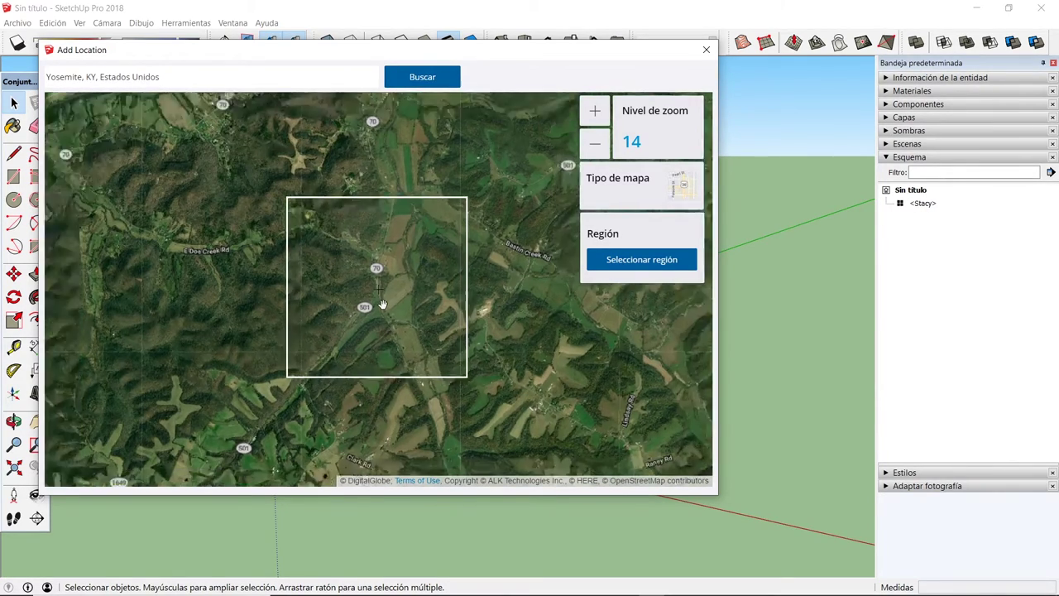
- Zoom out to level 9, find the region too large, then zoom to level 14 near routes 1649 and 837
scroll(380, 307, down, 1)
scroll(382, 310, down, 2)
scroll(351, 317, down, 2)
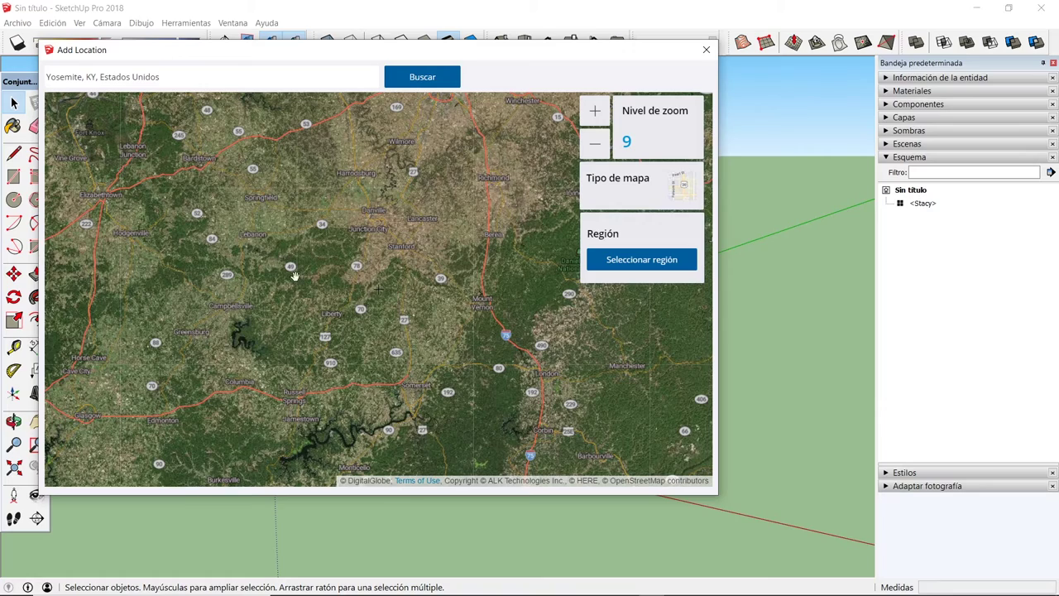
click(631, 270)
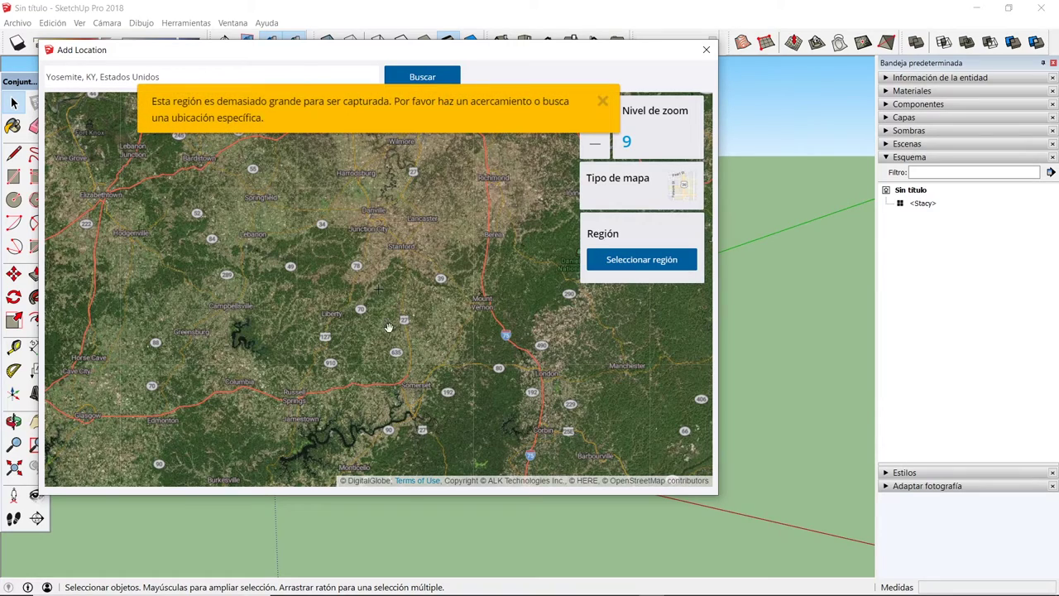
scroll(372, 342, up, 1)
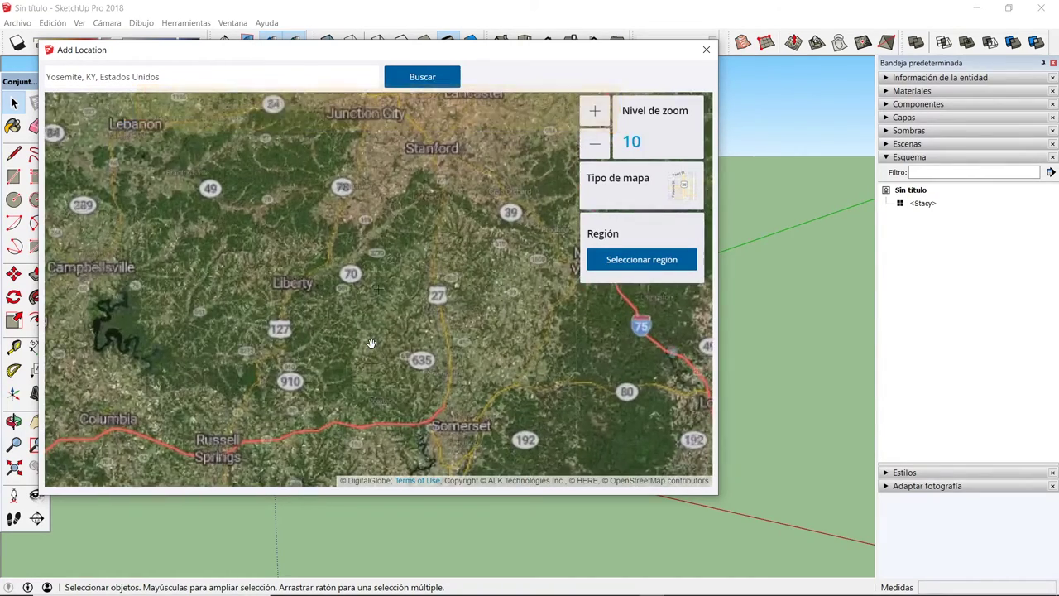
scroll(370, 342, up, 1)
scroll(348, 329, up, 1)
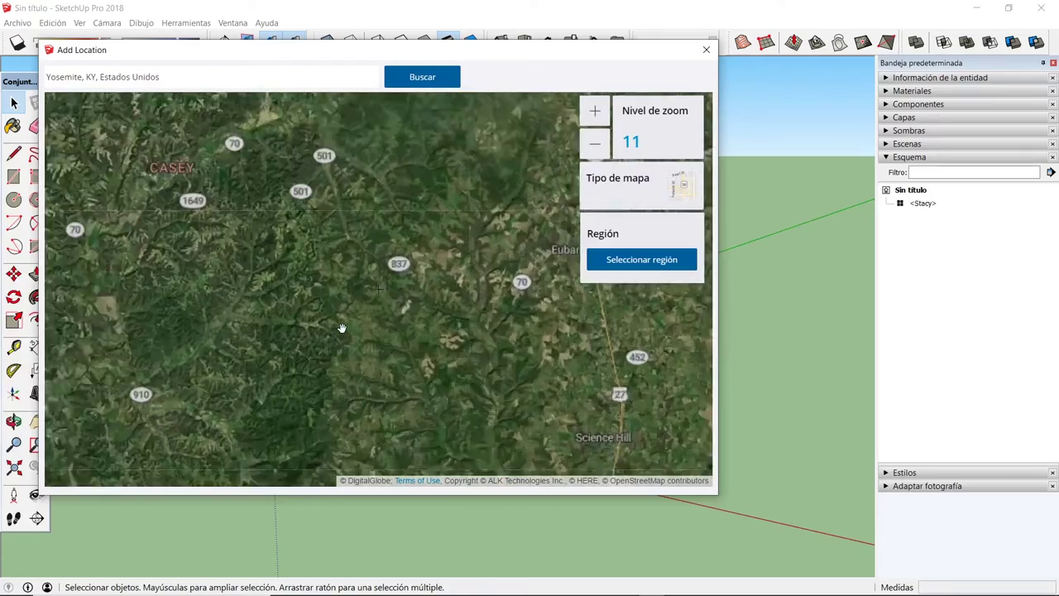
scroll(340, 328, up, 1)
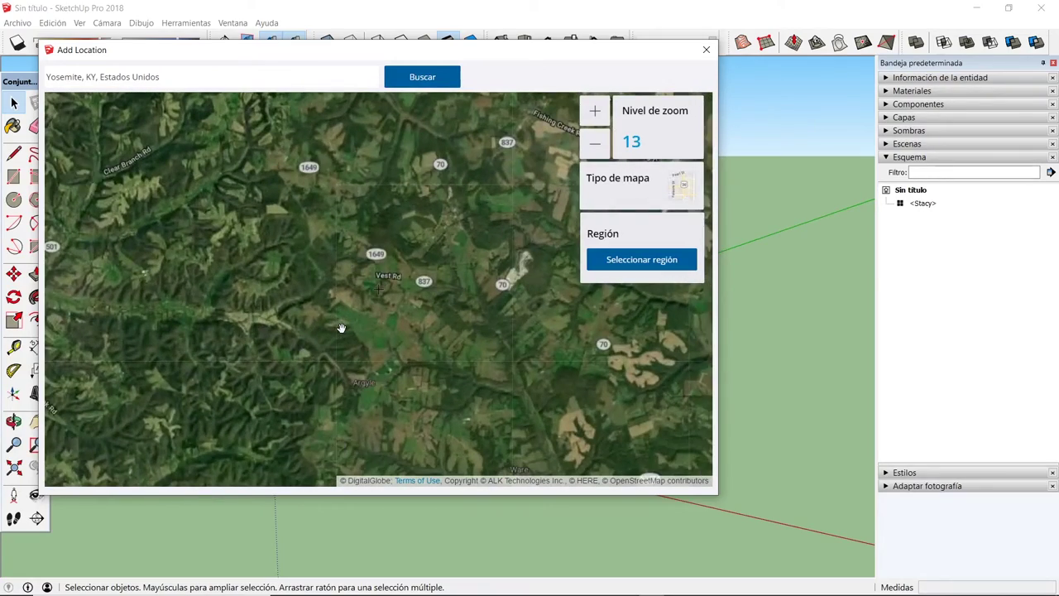
scroll(341, 328, up, 1)
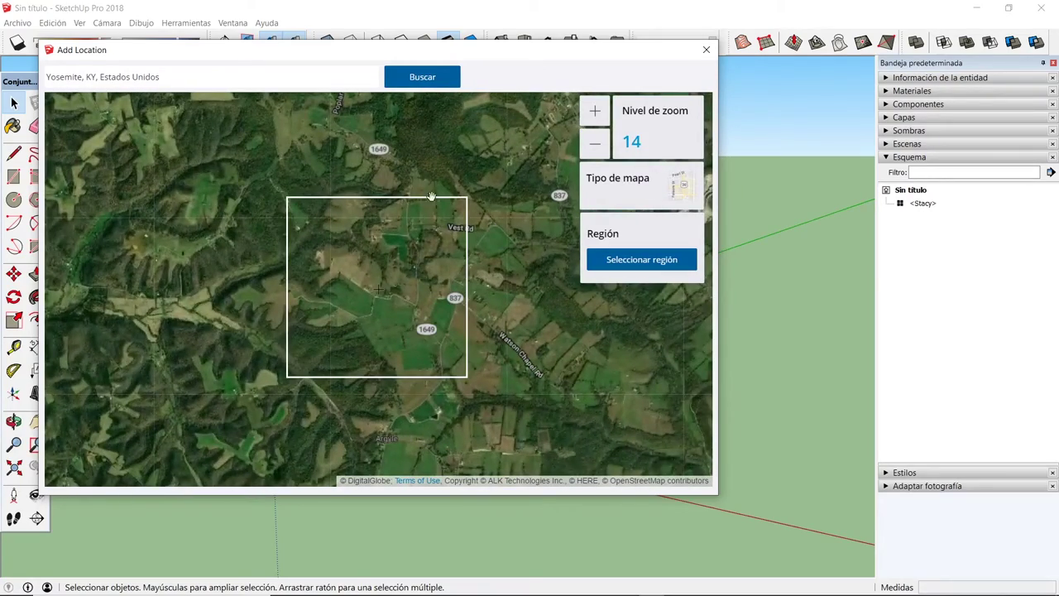
- Select and resize a square region over the farmland, then import it into the model
click(642, 261)
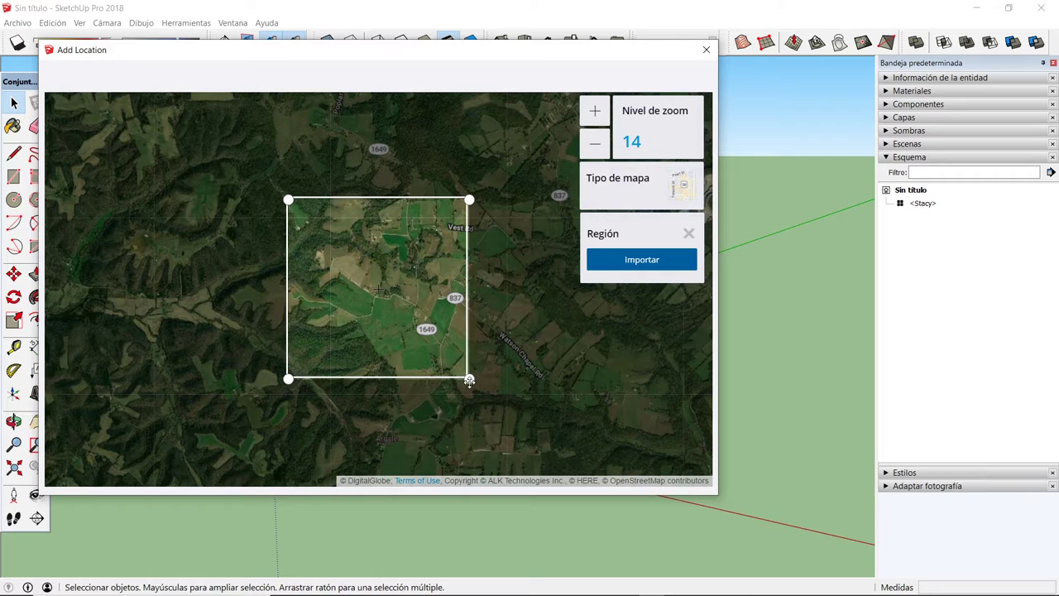
mouse_move(469, 378)
mouse_down()
mouse_move(397, 362)
mouse_move(456, 362)
mouse_move(456, 371)
mouse_move(461, 345)
mouse_move(458, 370)
mouse_move(470, 379)
mouse_up()
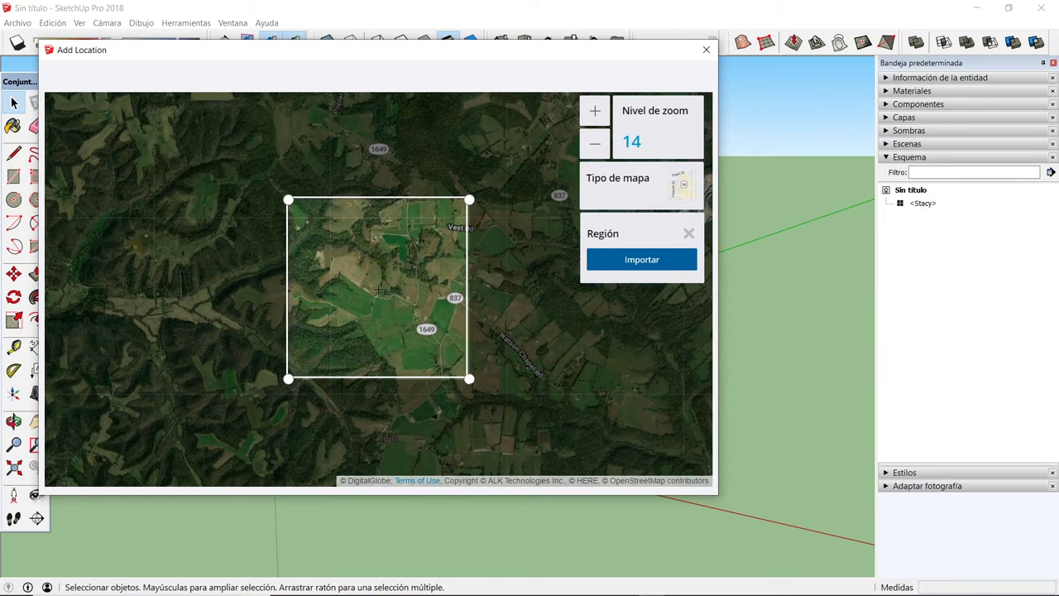
click(636, 261)
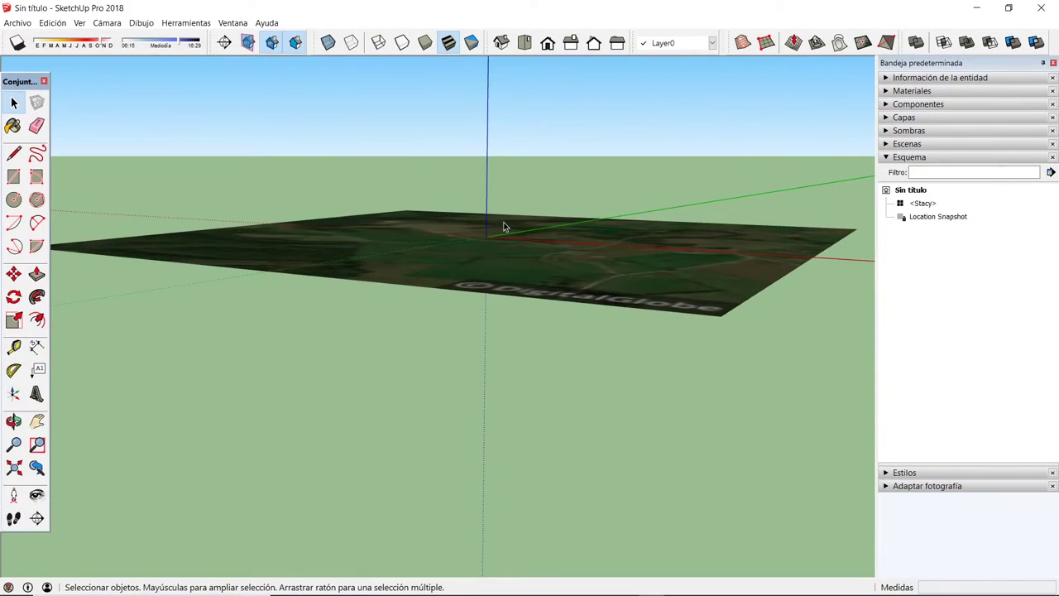
- Orbit and zoom to view the imported satellite terrain from nearly overhead
middle_drag(504, 227, 473, 315)
scroll(486, 381, down, 3)
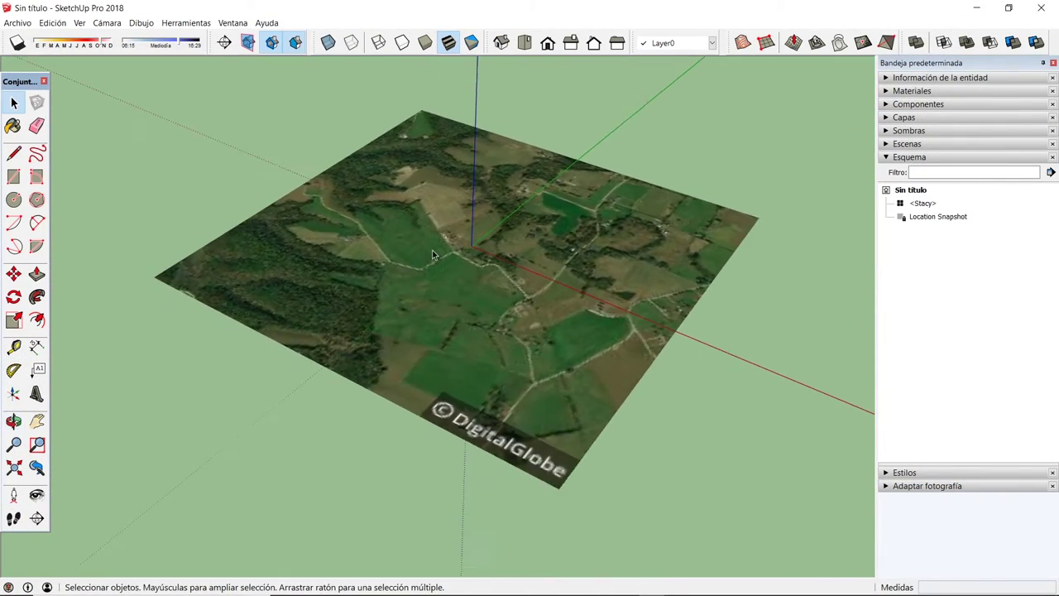
mouse_move(432, 250)
middle_down()
mouse_move(430, 315)
mouse_move(447, 372)
mouse_move(603, 232)
mouse_move(499, 429)
middle_up()
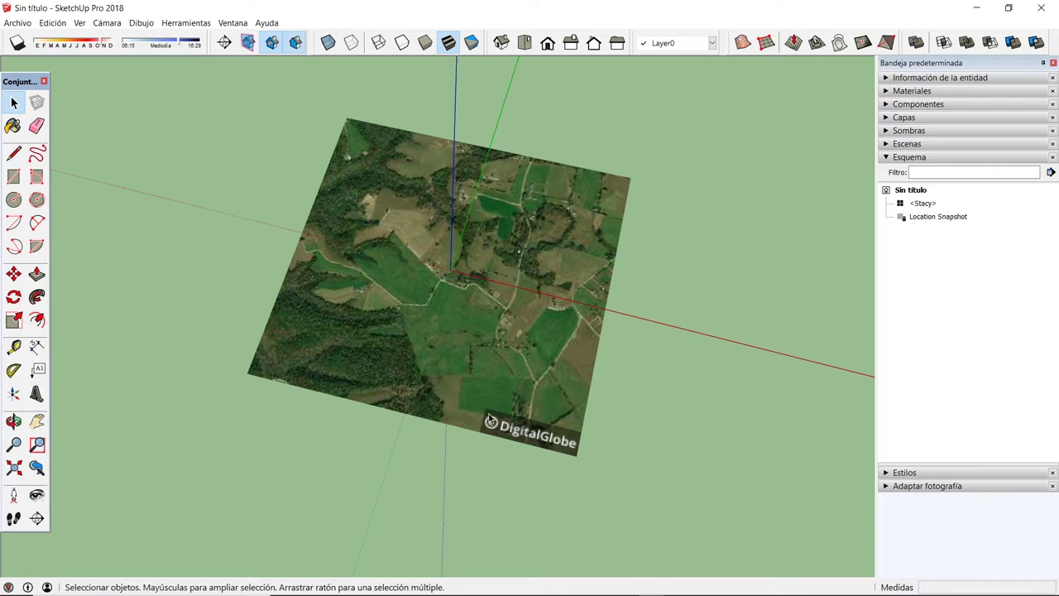
middle_drag(370, 413, 444, 412)
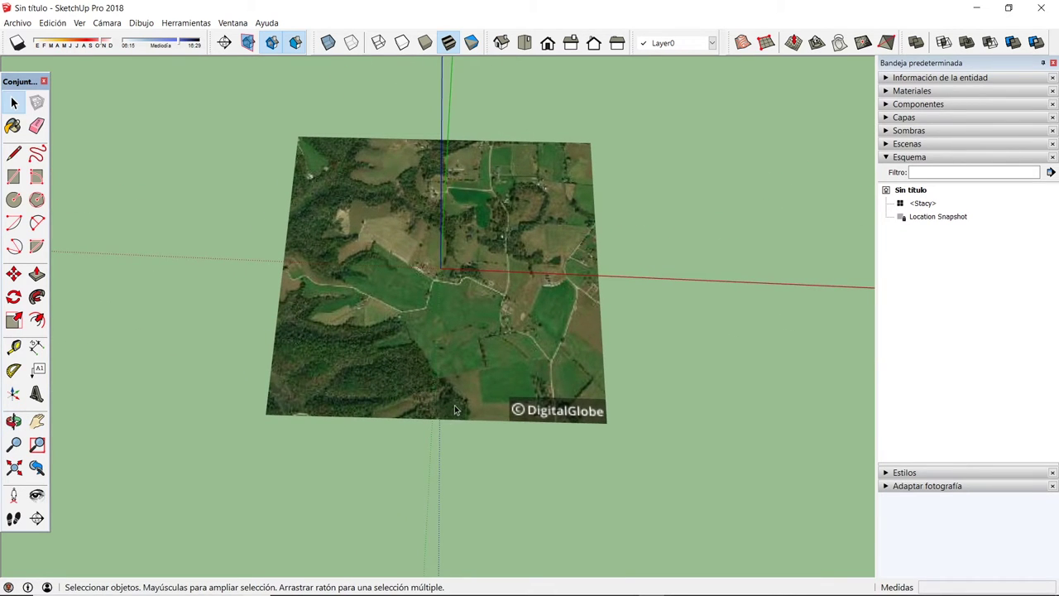
- In the Layers panel, hide Location Snapshot and make Location Terrain visible
click(886, 117)
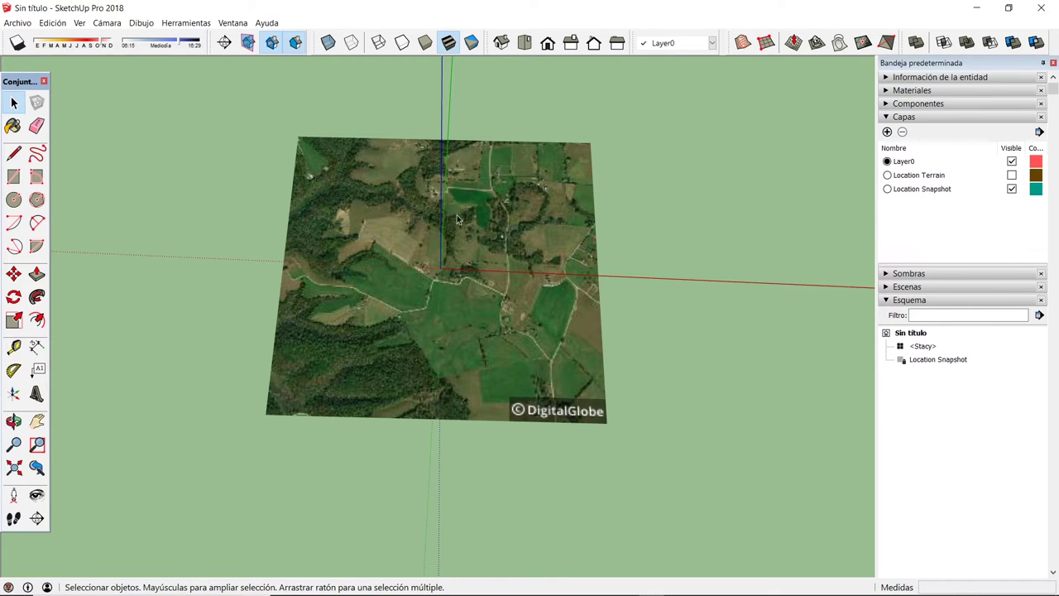
middle_drag(395, 323, 407, 359)
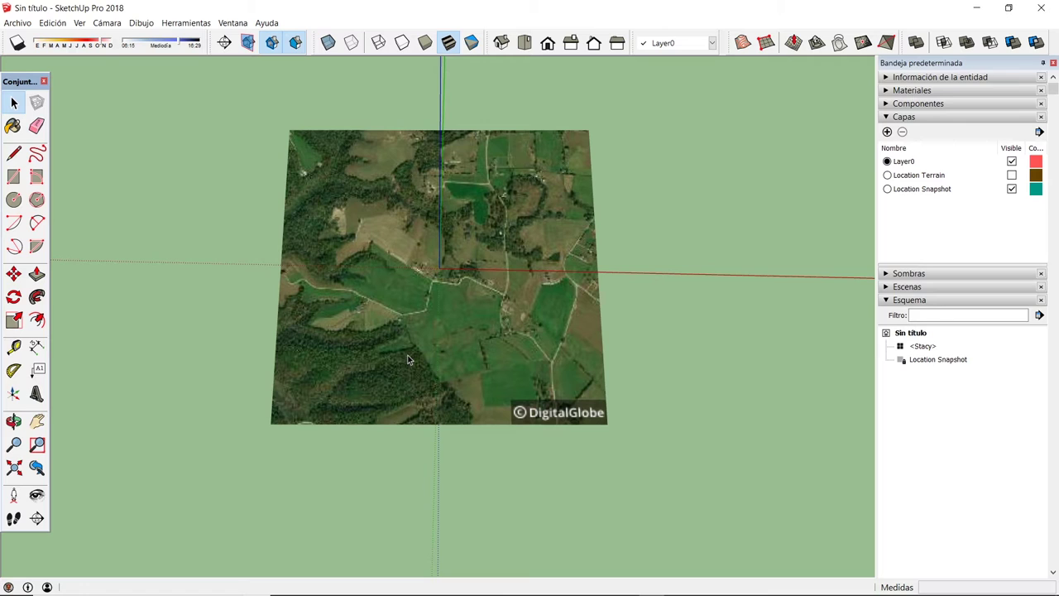
click(1012, 190)
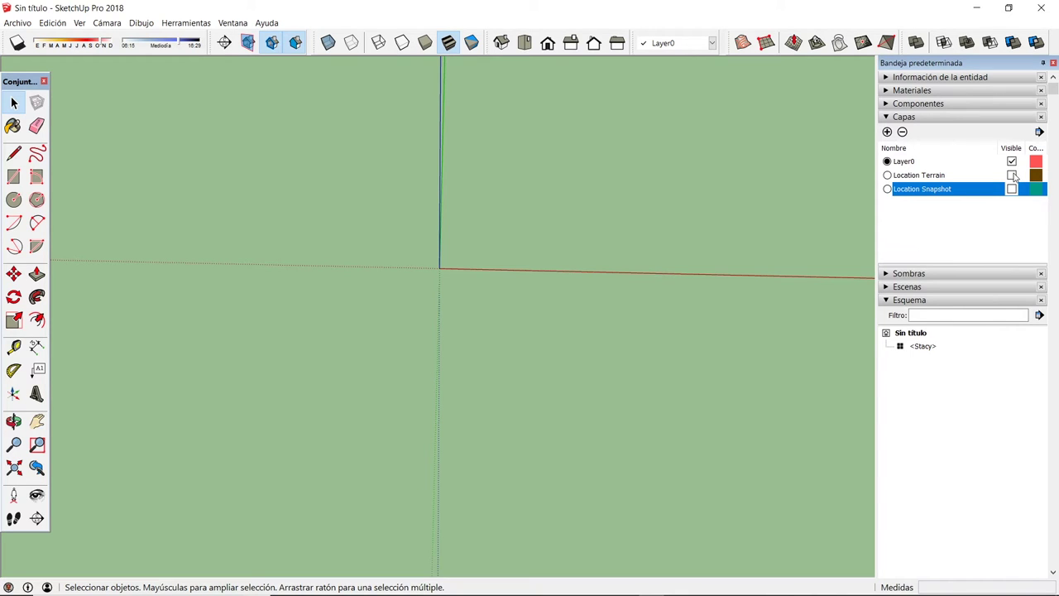
click(1012, 176)
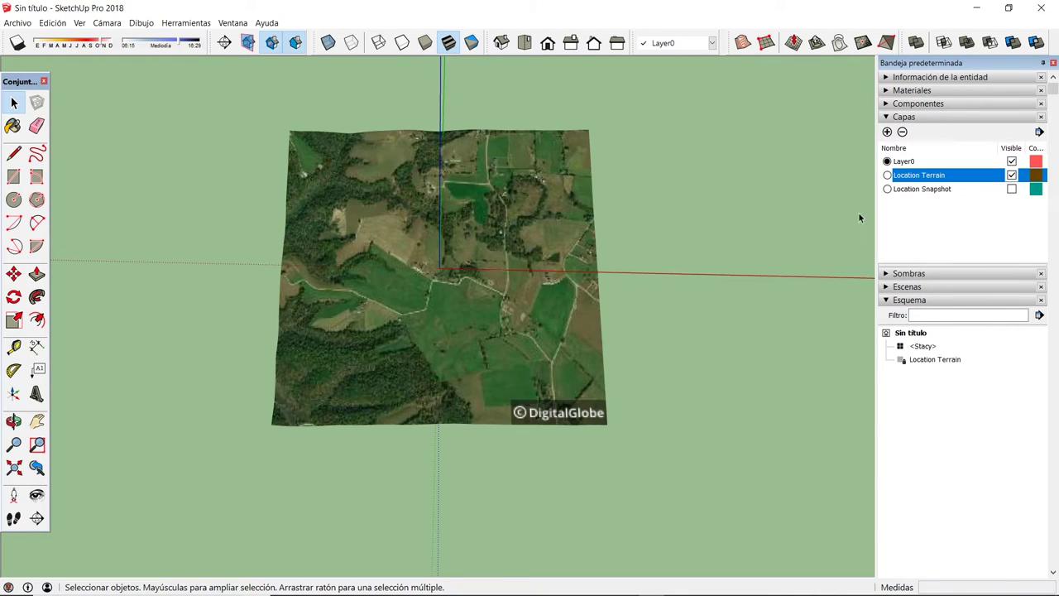
- Orbit and zoom around the Location Terrain from several tilted angles to inspect its hills
mouse_move(558, 388)
middle_down()
mouse_move(488, 351)
mouse_move(414, 331)
mouse_move(612, 271)
mouse_move(437, 289)
mouse_move(553, 270)
mouse_move(474, 376)
middle_up()
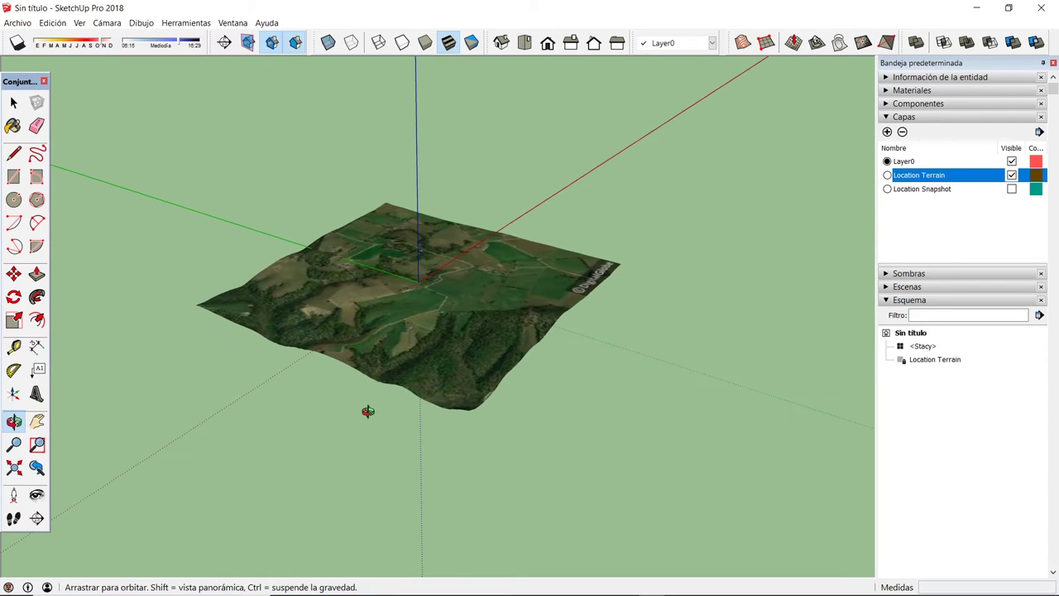
middle_drag(474, 376, 412, 407)
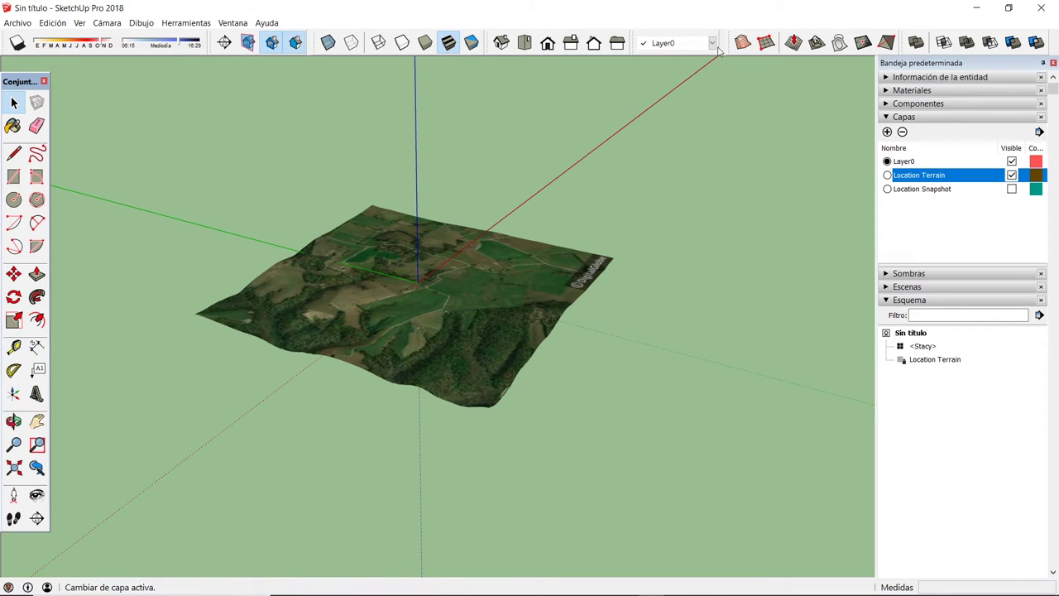
mouse_move(416, 354)
middle_down()
mouse_move(352, 398)
mouse_move(428, 341)
middle_up()
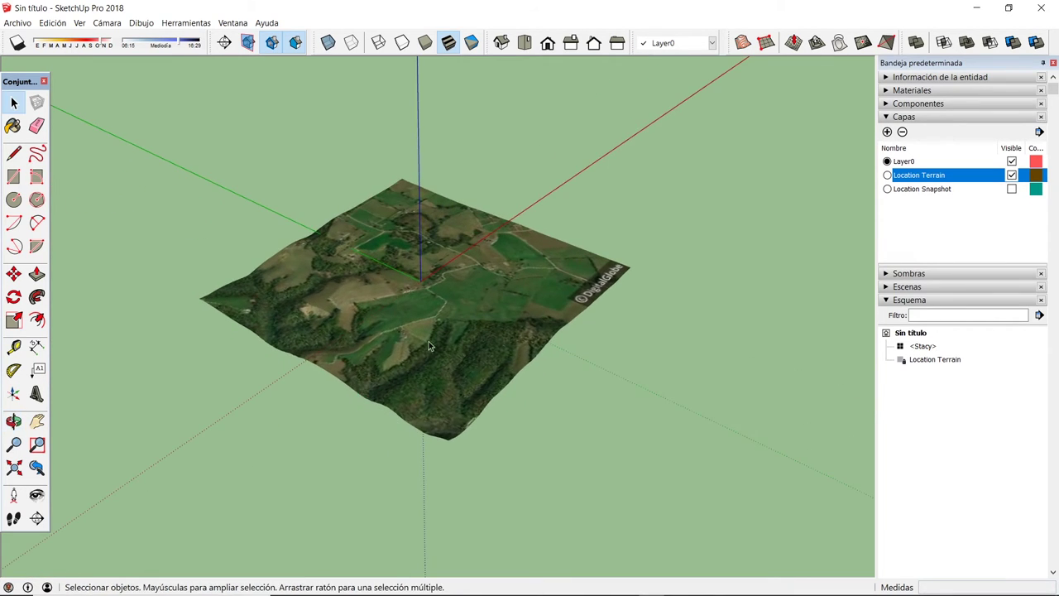
scroll(441, 354, up, 1)
scroll(408, 407, up, 3)
mouse_move(407, 407)
middle_down()
mouse_move(398, 338)
mouse_move(492, 191)
mouse_move(414, 324)
mouse_move(416, 350)
middle_up()
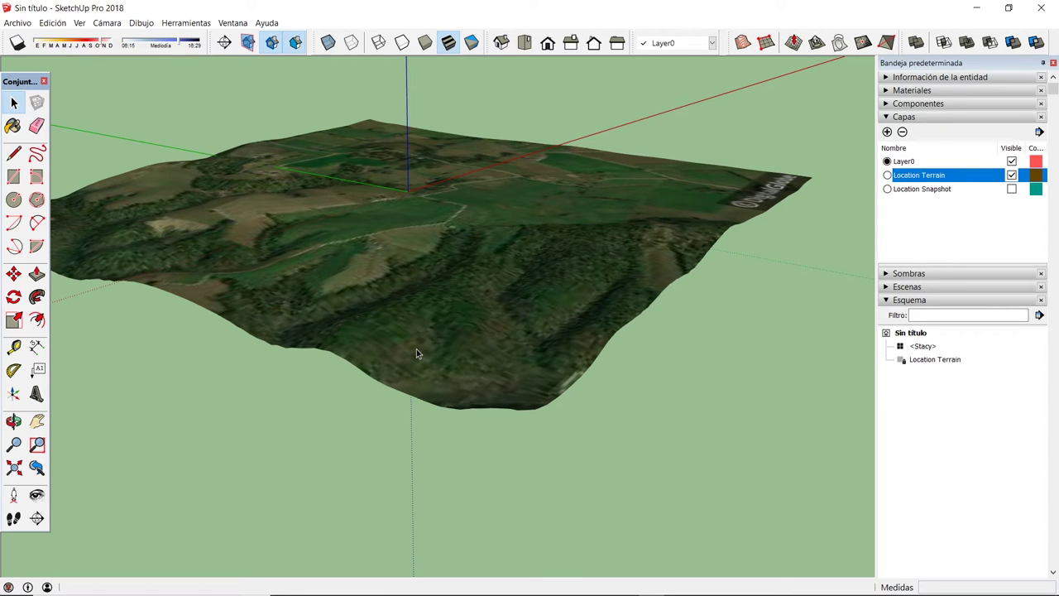
mouse_move(392, 344)
middle_down()
mouse_move(473, 416)
mouse_move(350, 376)
mouse_move(748, 347)
middle_up()
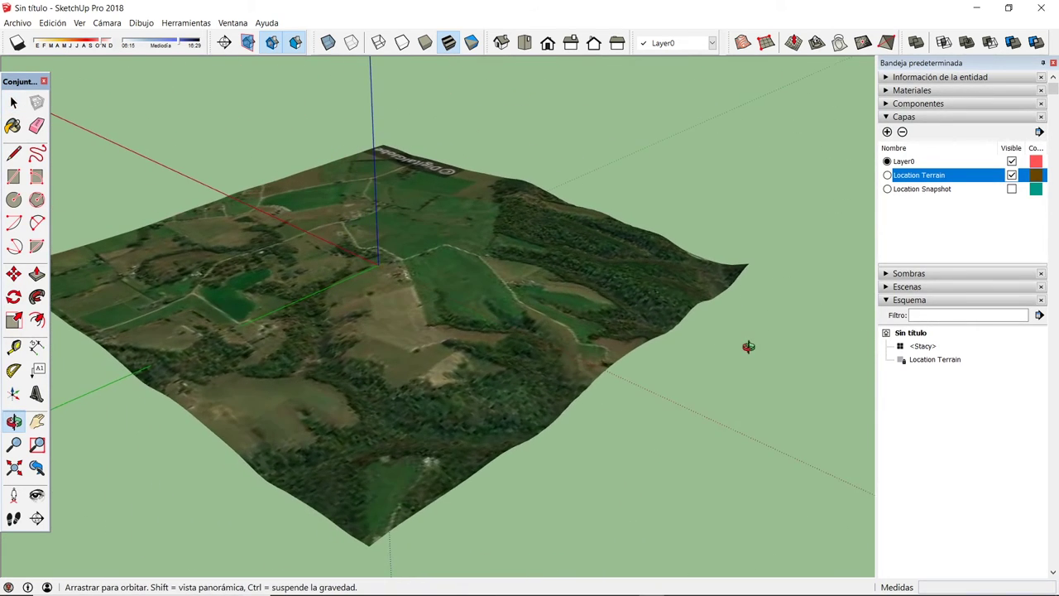
- Measure the terrain edge from its left corner to its bottom corner, about 1967 m
click(13, 347)
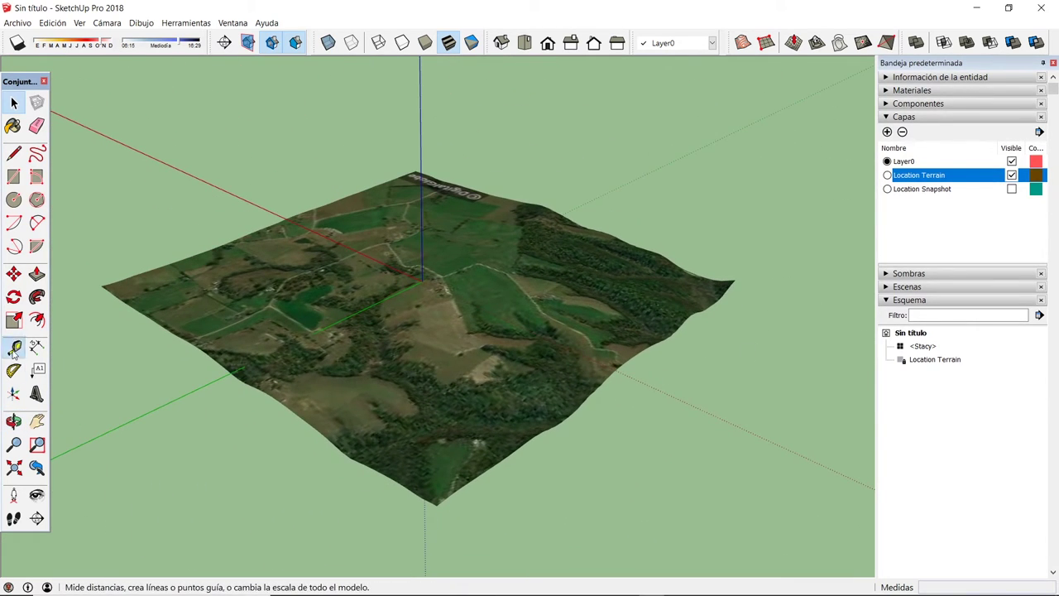
click(103, 287)
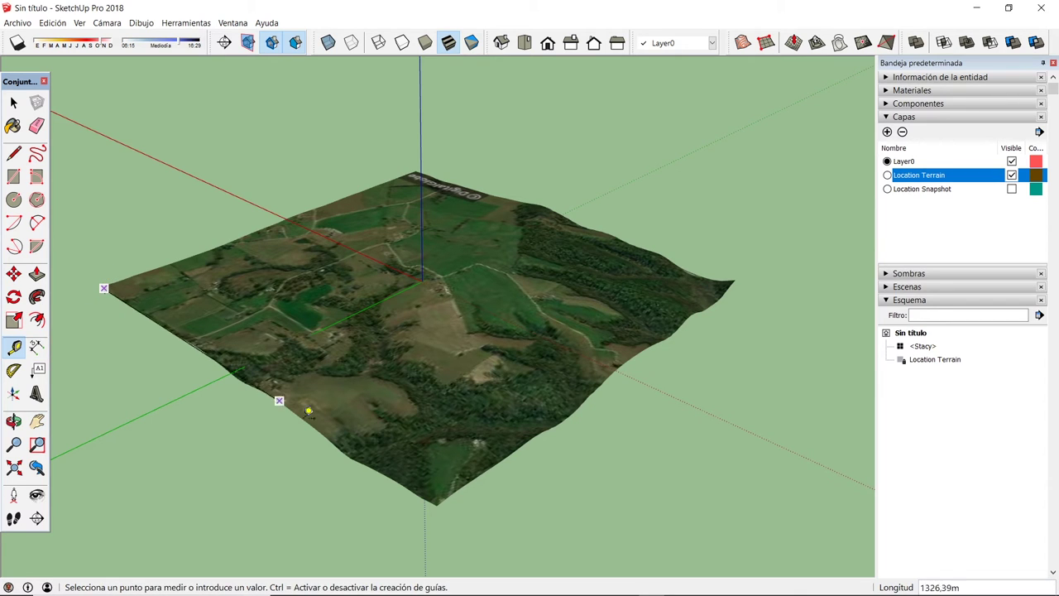
click(441, 501)
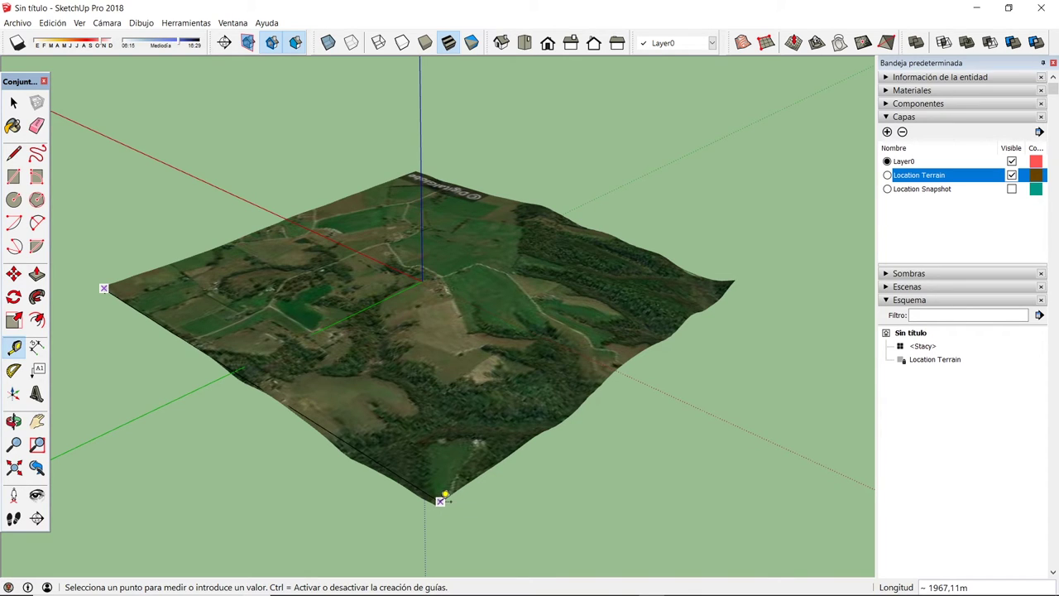
key(space)
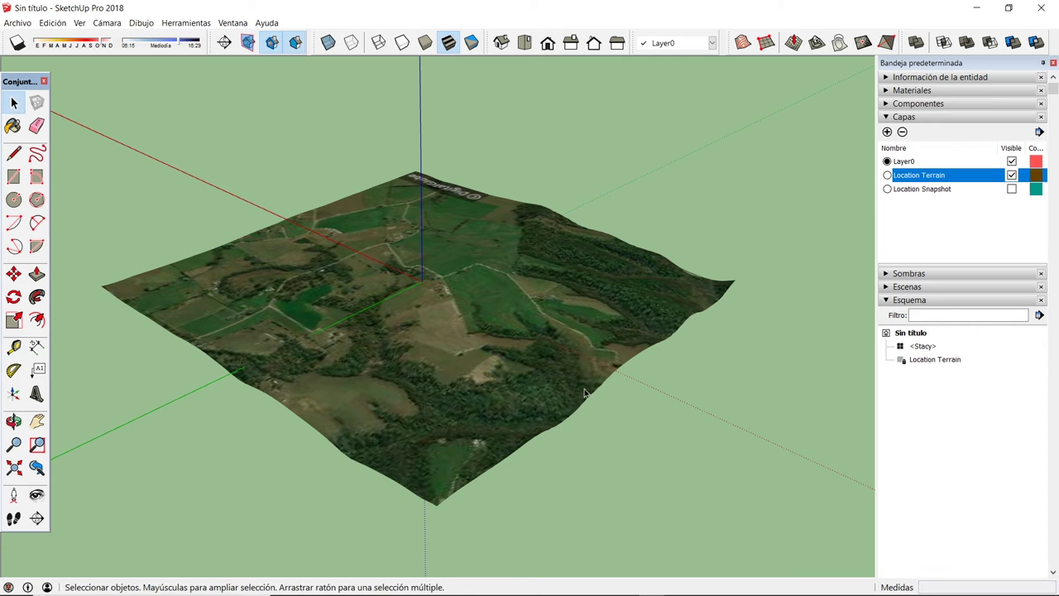
mouse_move(586, 393)
middle_down()
mouse_move(536, 379)
mouse_move(721, 366)
middle_up()
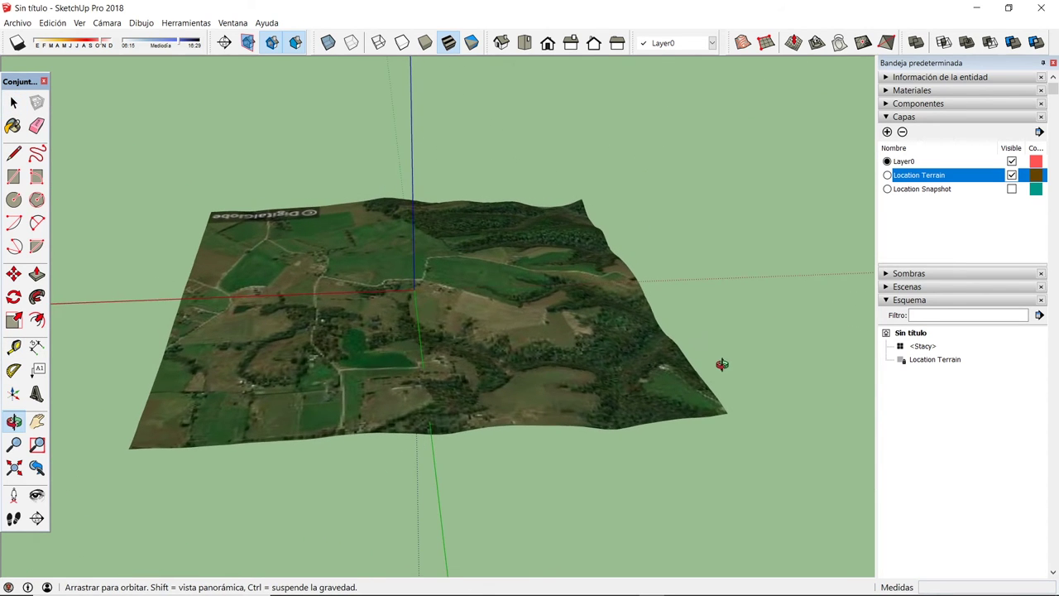
mouse_move(443, 353)
middle_down()
mouse_move(666, 360)
mouse_move(816, 243)
mouse_move(535, 349)
middle_up()
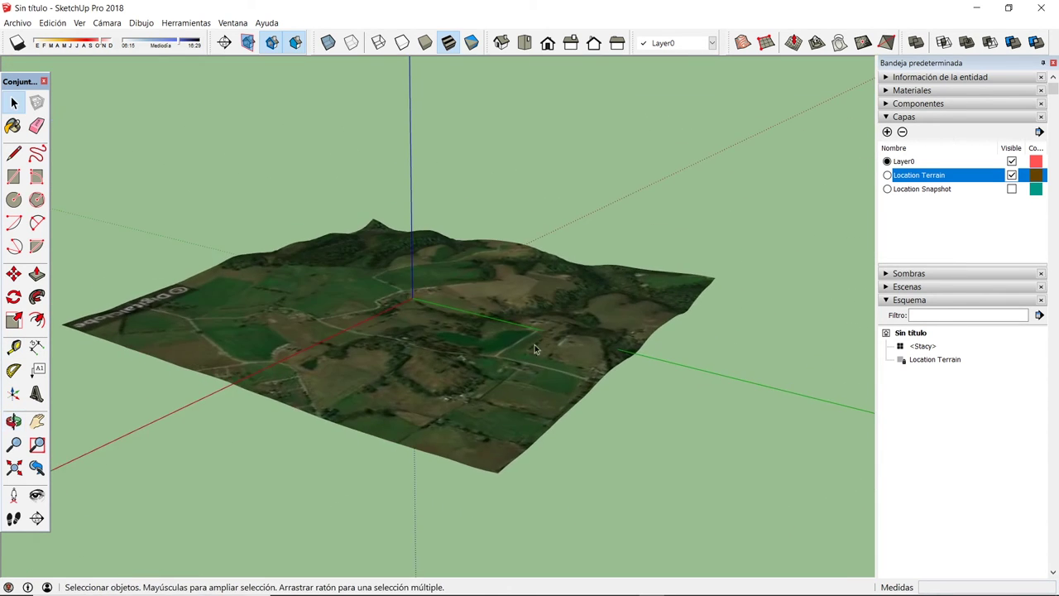
- Unlock the Location Terrain group, then deselect it and view it from several angles
click(460, 342)
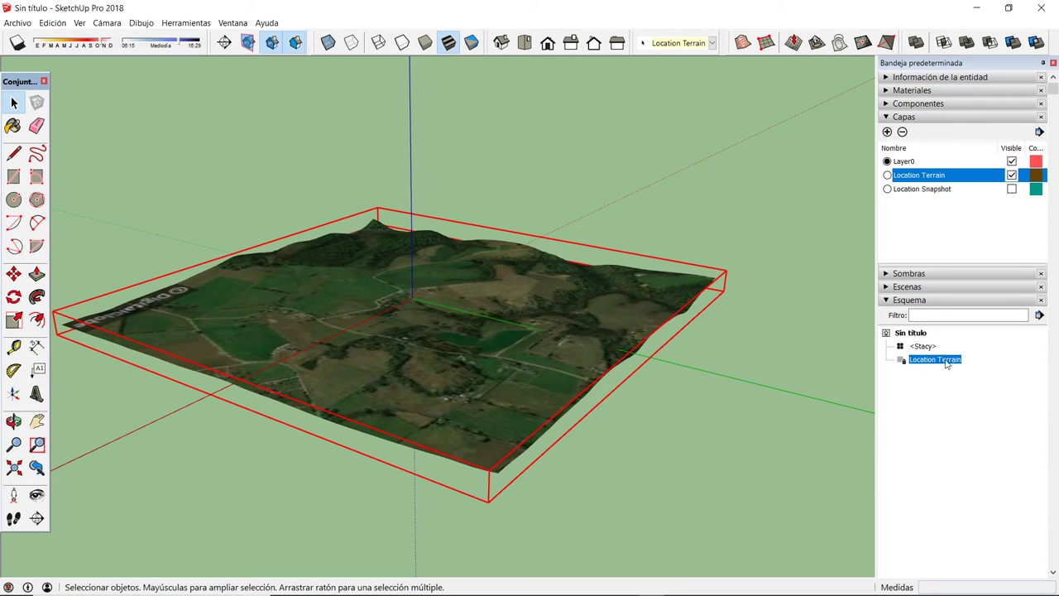
right_click(485, 346)
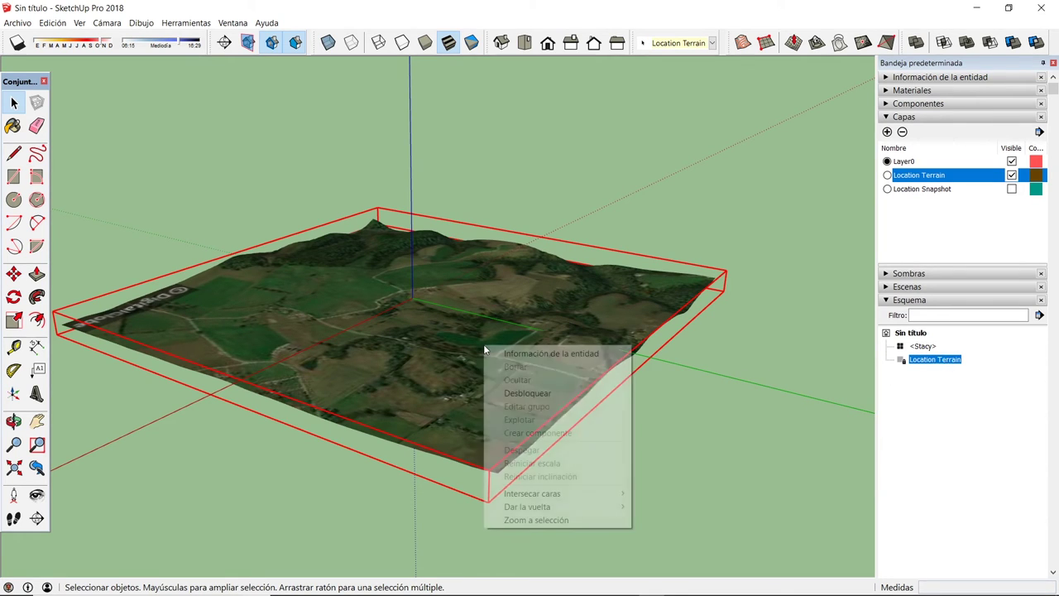
click(530, 393)
middle_drag(530, 391, 465, 383)
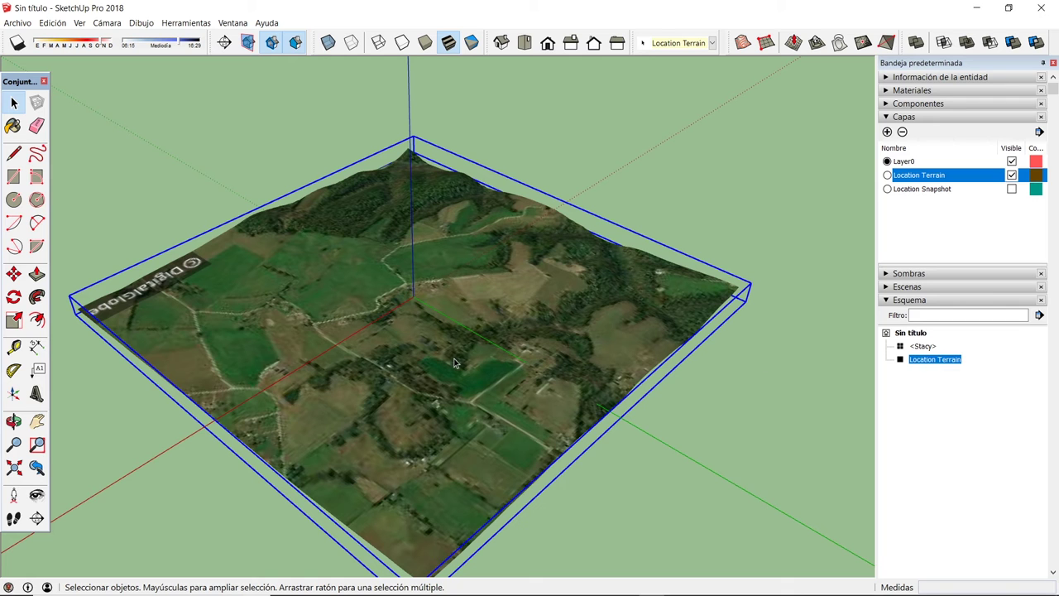
key(ctrl+t)
key(o)
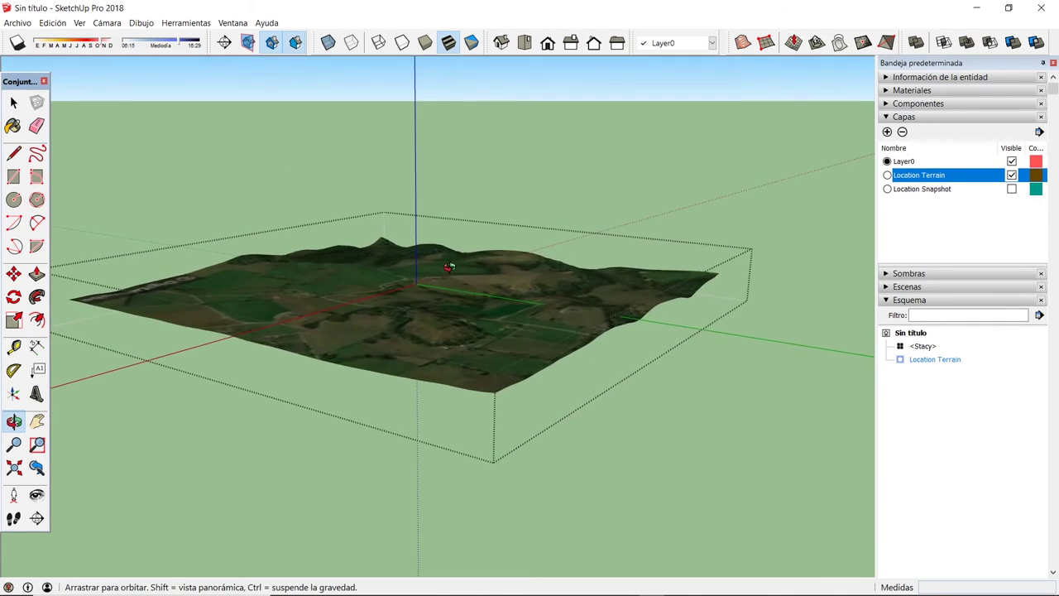
middle_drag(455, 263, 449, 321)
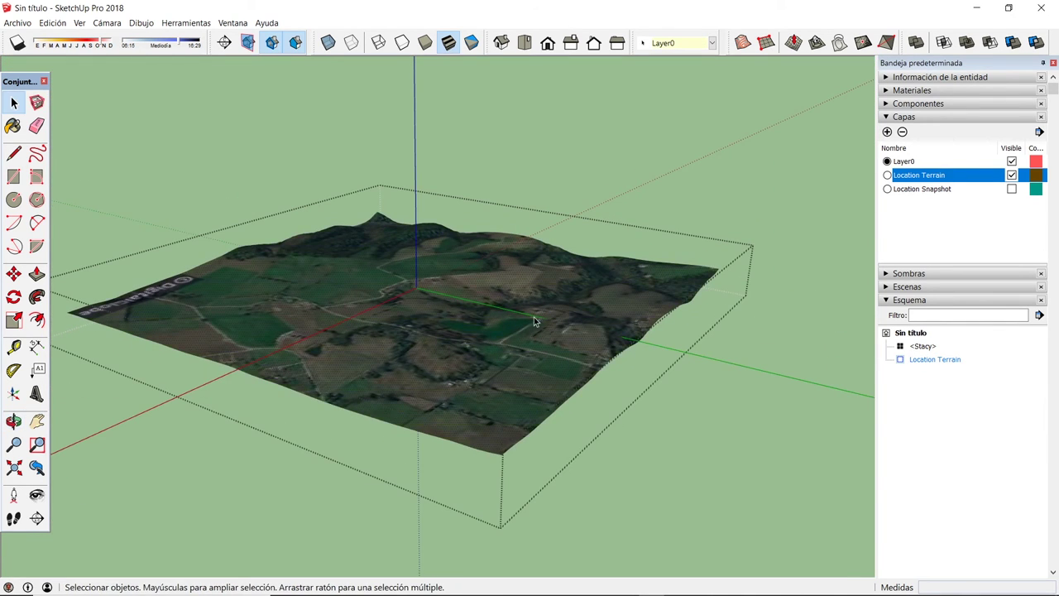
mouse_move(537, 322)
middle_down()
mouse_move(399, 364)
mouse_move(451, 378)
middle_up()
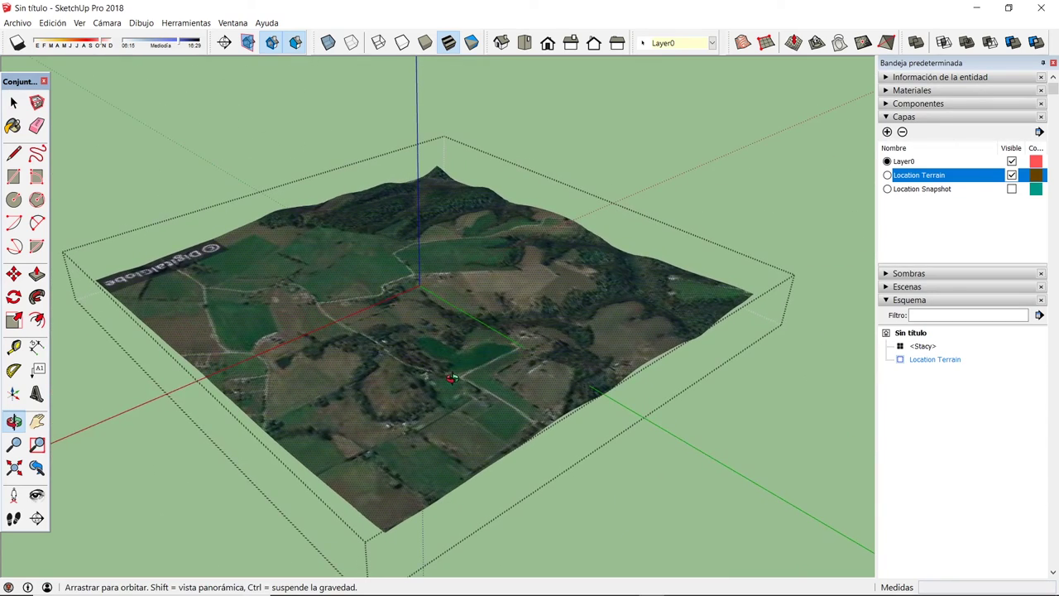
middle_drag(451, 379, 470, 400)
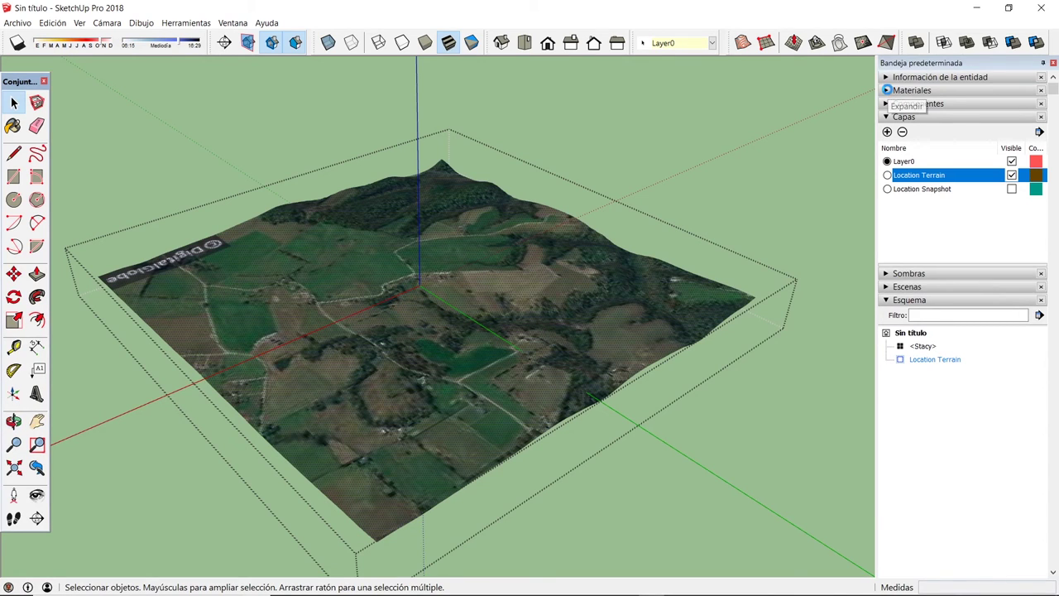
- Paint the terrain with the in-model white Stacy_Shoe_Laces_Sole material, replacing its satellite texture
click(888, 92)
click(920, 177)
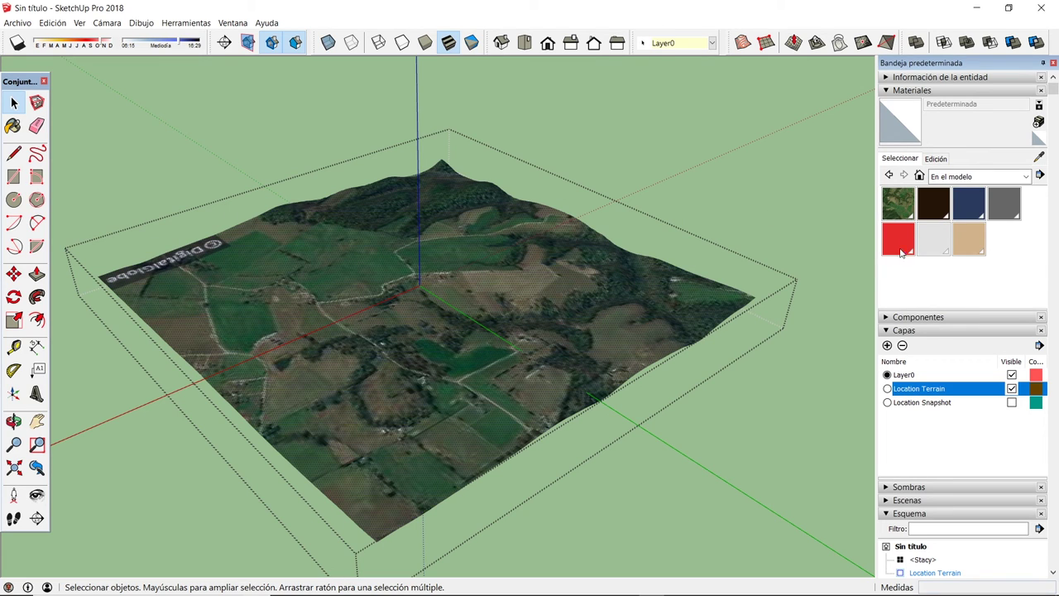
click(935, 242)
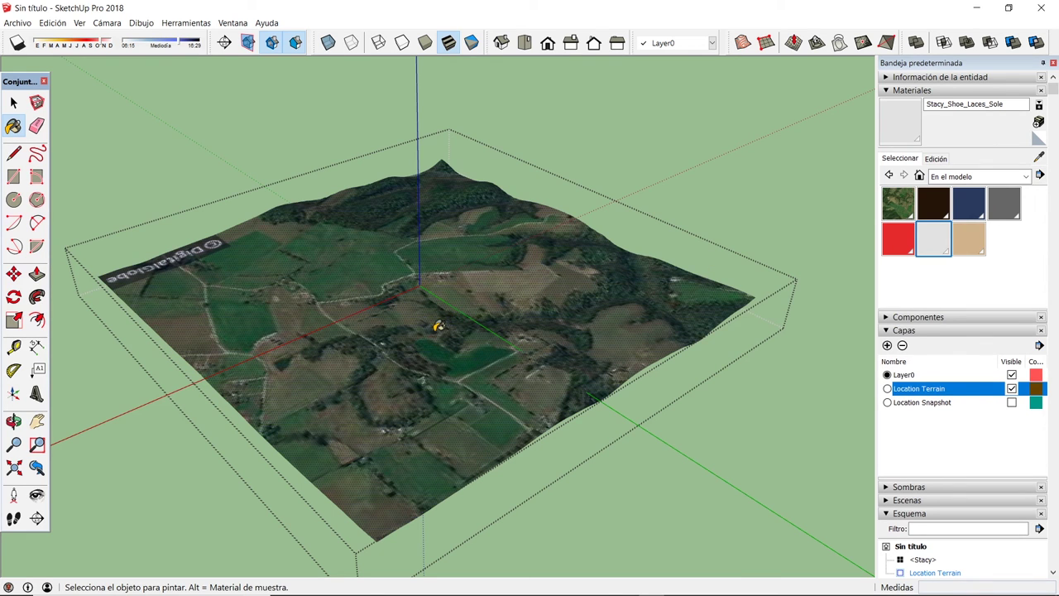
click(439, 326)
mouse_move(438, 326)
middle_down()
mouse_move(425, 378)
mouse_move(574, 314)
mouse_move(458, 348)
mouse_move(438, 314)
middle_up()
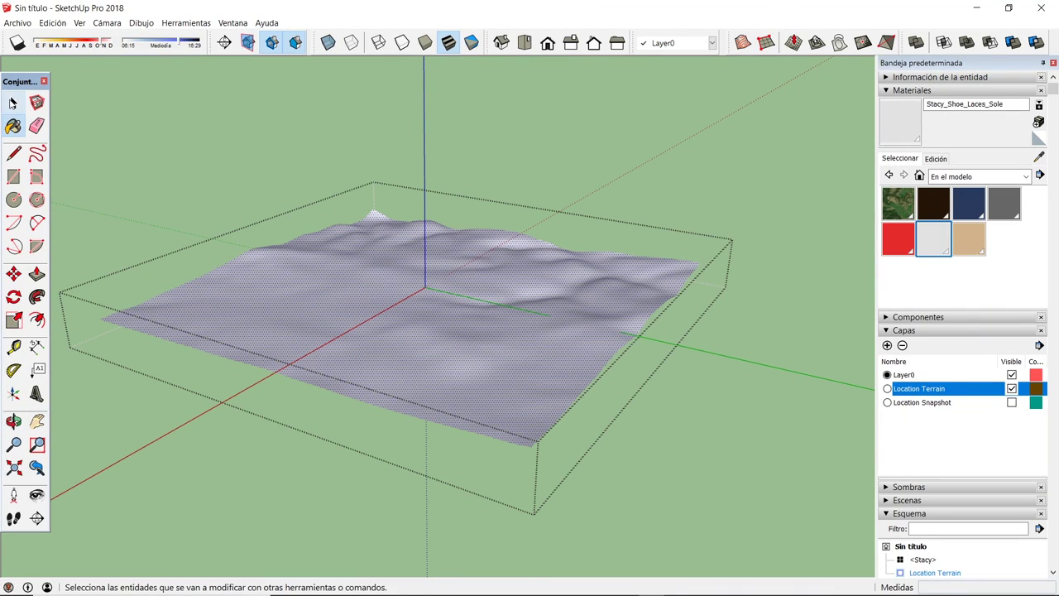
click(13, 102)
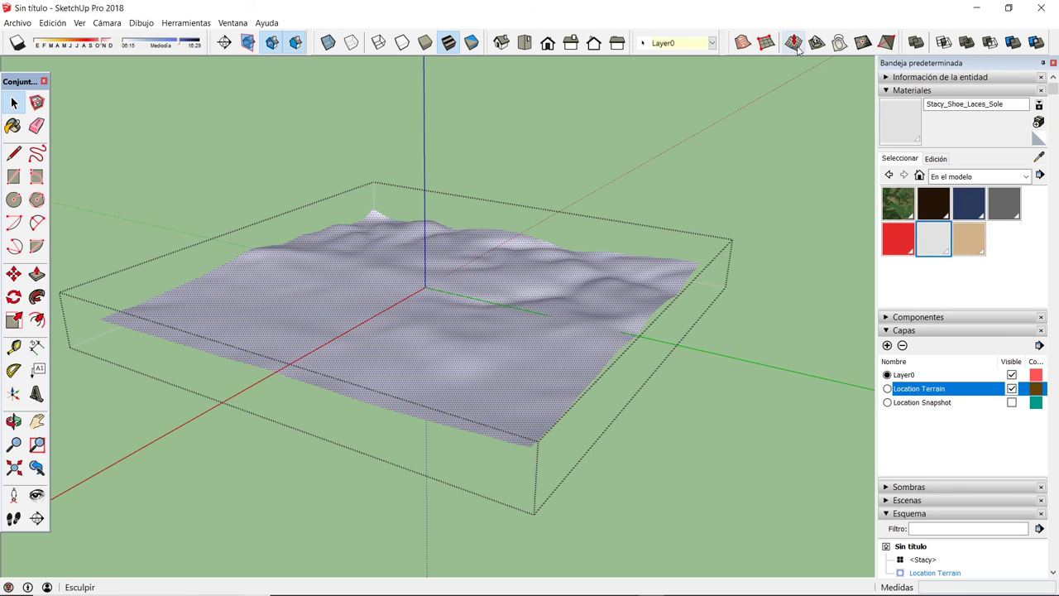
- Deselect the plain white Location Terrain and collapse the Materiales panel in the tray
middle_drag(522, 282, 504, 296)
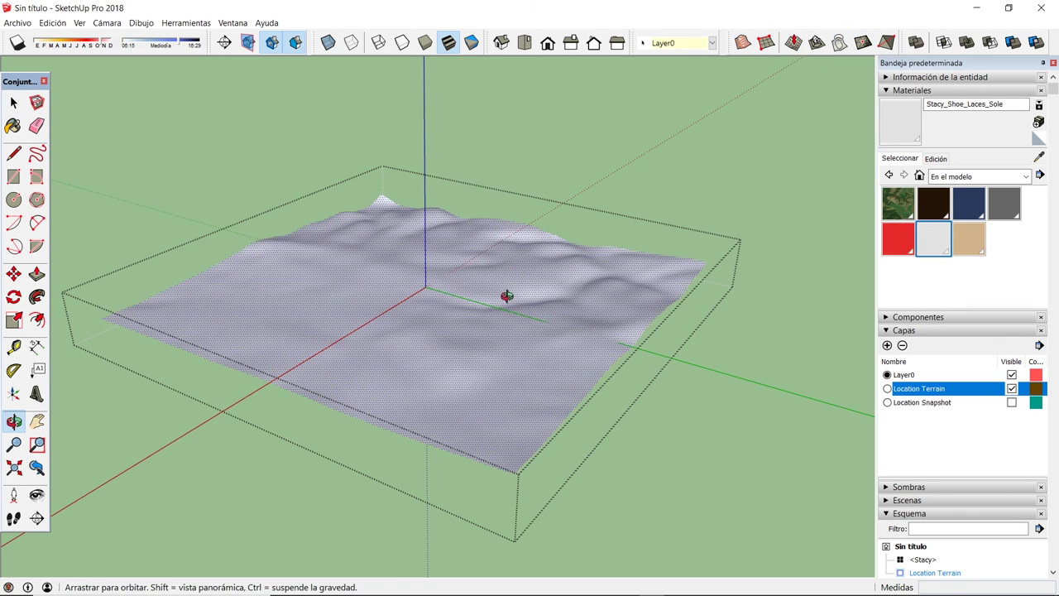
scroll(504, 296, down, 2)
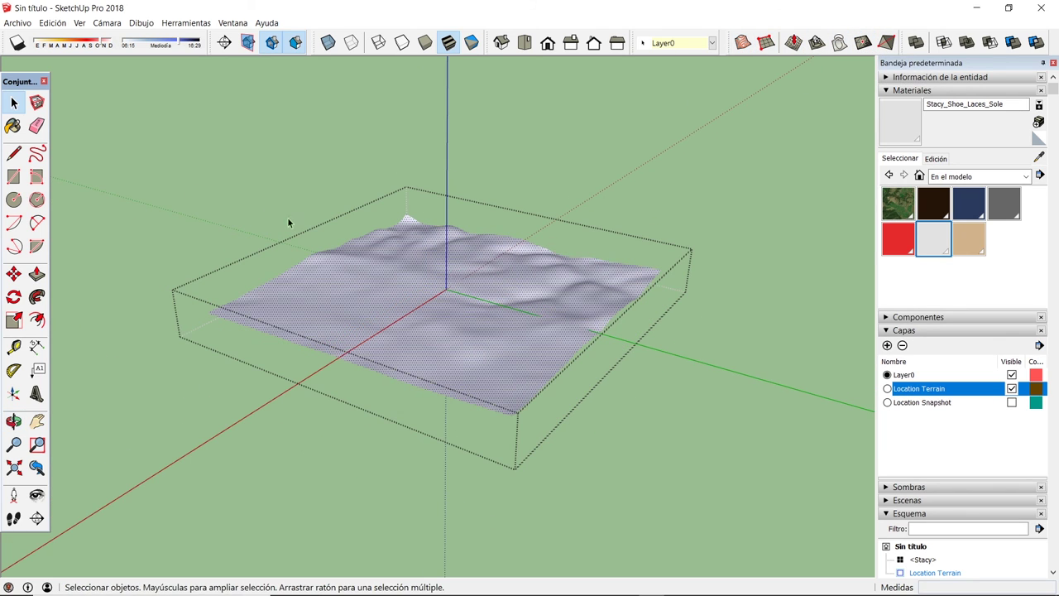
click(708, 351)
click(893, 91)
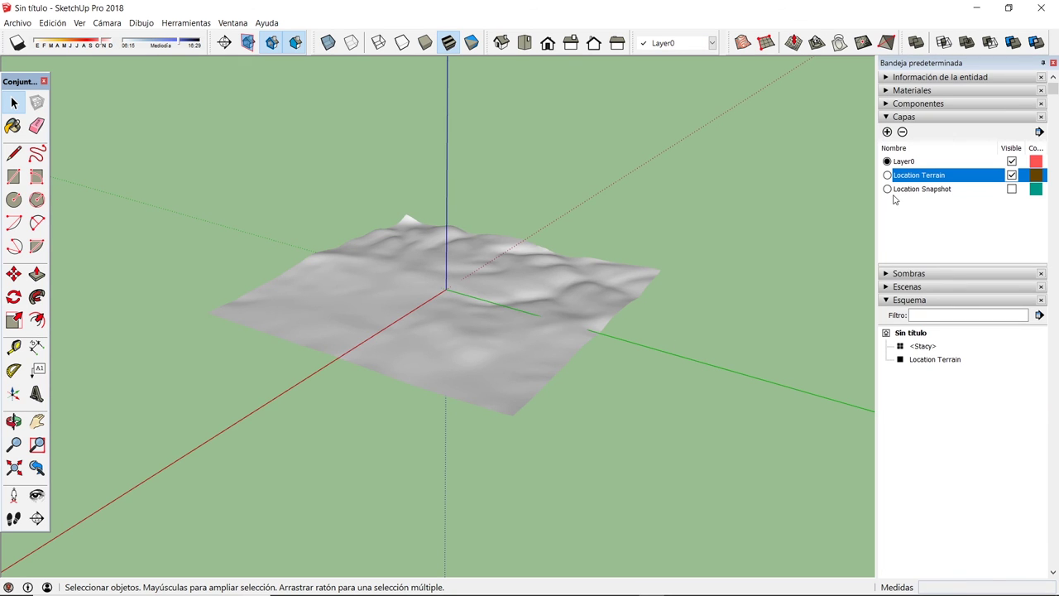